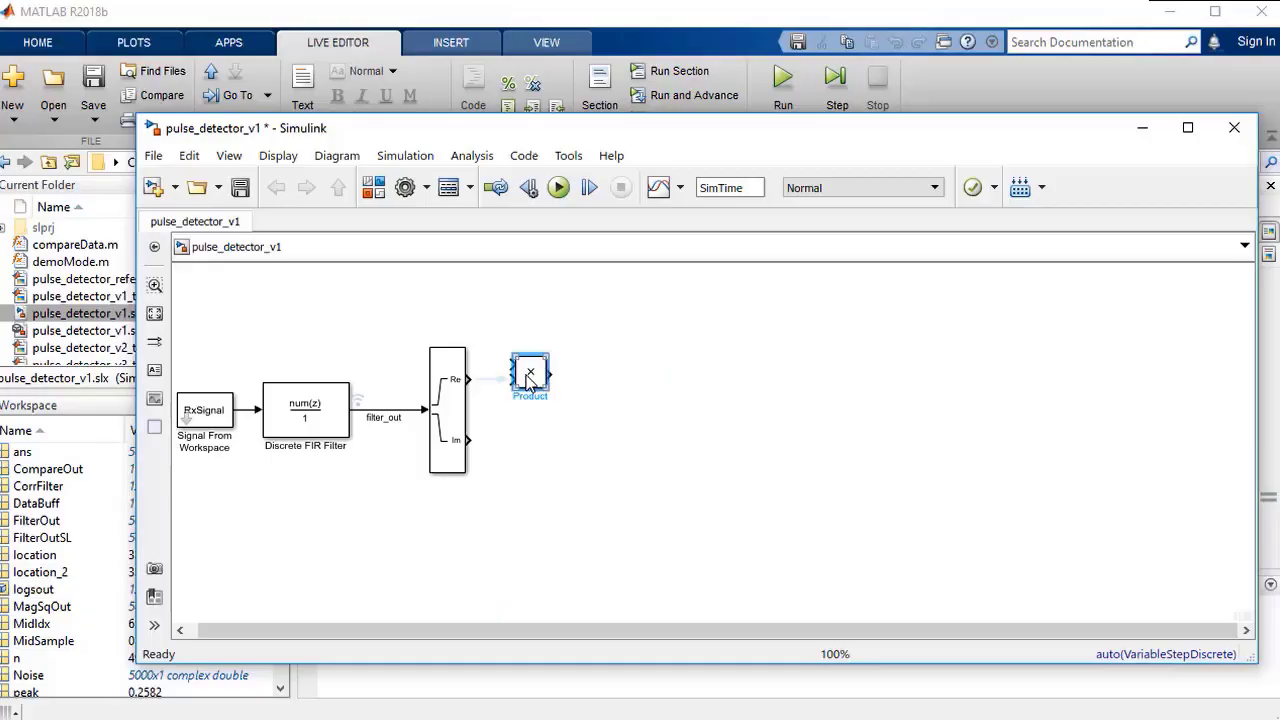
Step: Ctrl-drag the Product block downward to make a second Product block for the Im output
left_click_drag(530, 378, 530, 438)
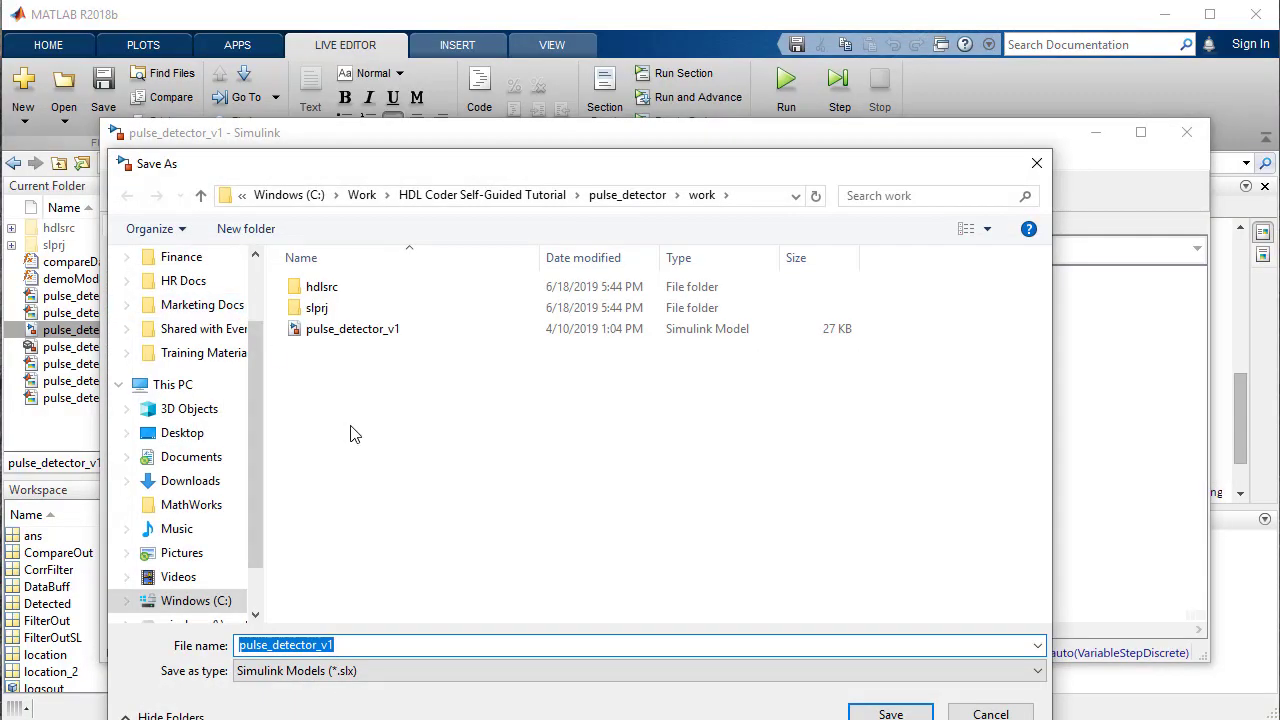
Step: Save the model as pulse_detector_v2, then enter hdlsetup('pulse_detector_v2') in the Command Window
key("End")
key("BackSpace")
key("BackSpace")
type("v2")
key("Return")
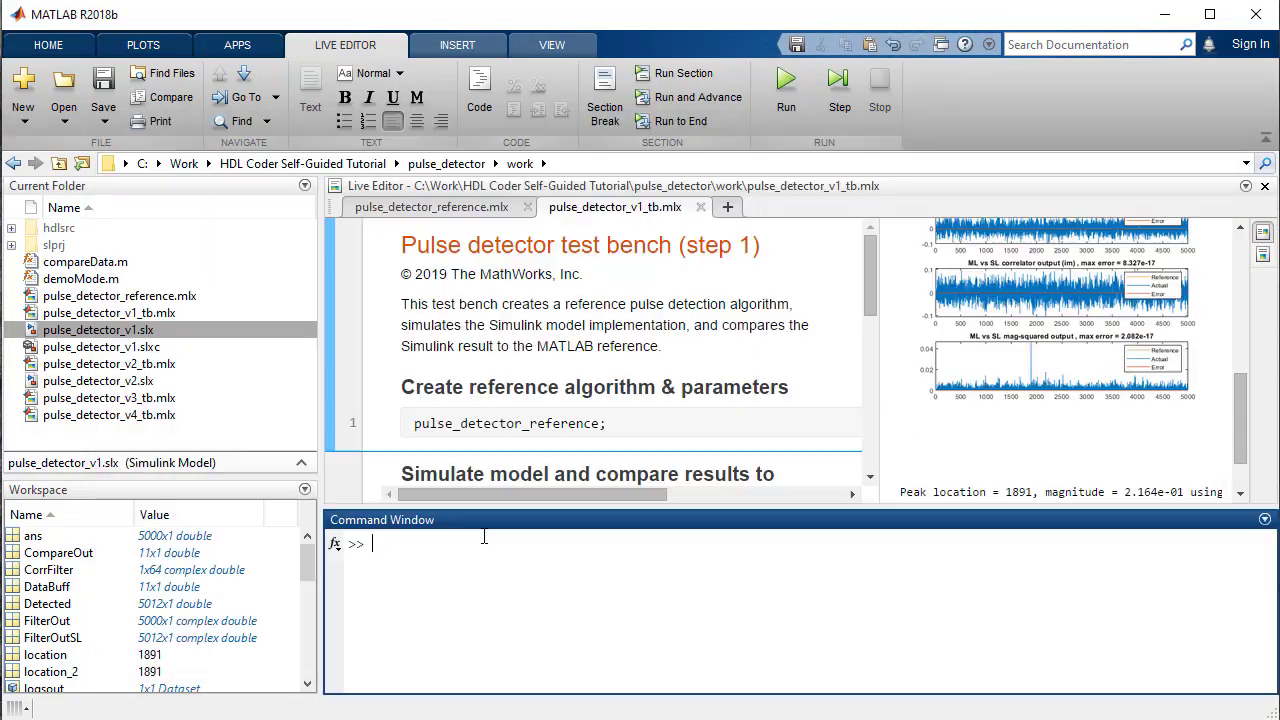
type("hdlsetup(")
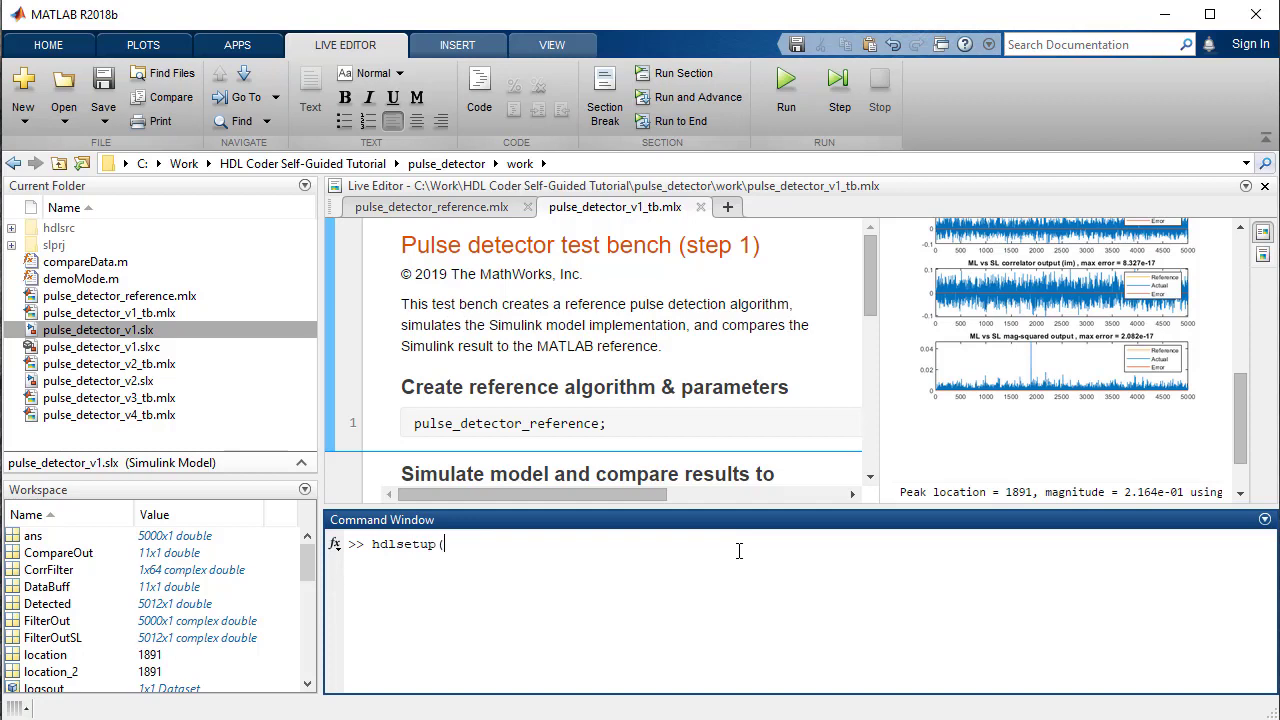
type("'pulse_detector_v2')")
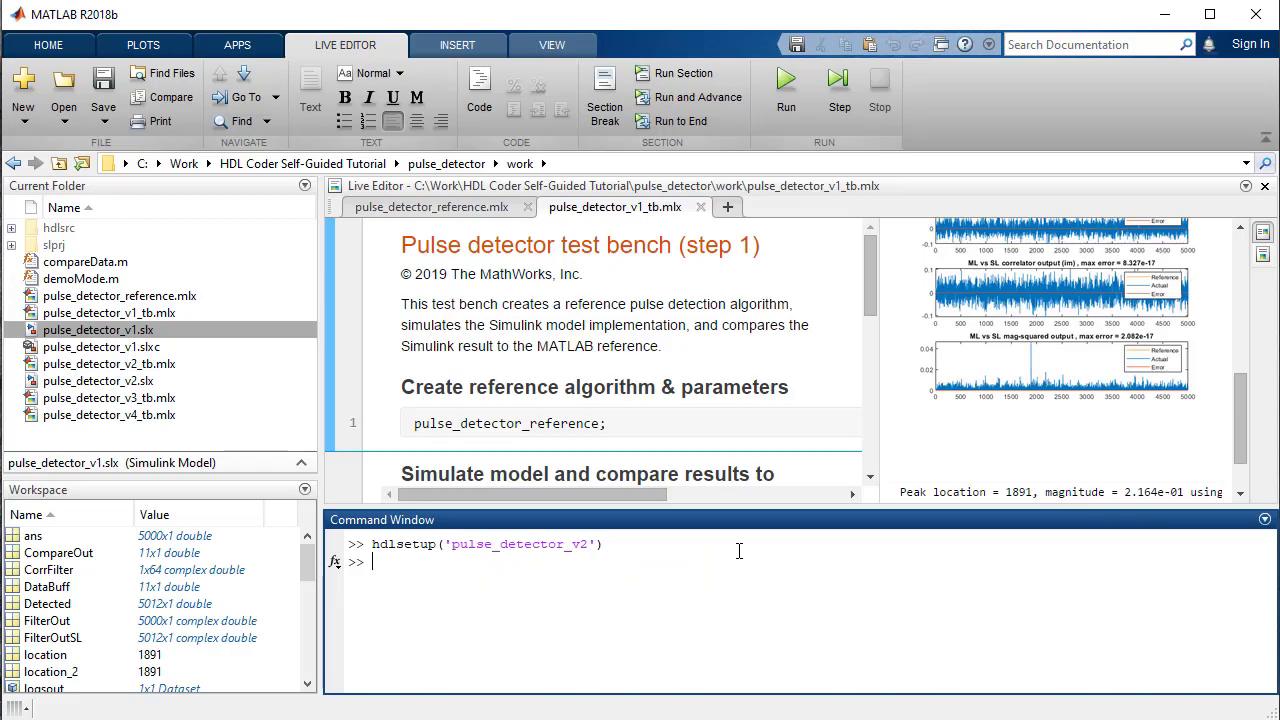
Step: Open pulse_detector_v2.slx and marquee-select the filter, Compute Power and Local Peak blocks
double_click(117, 383)
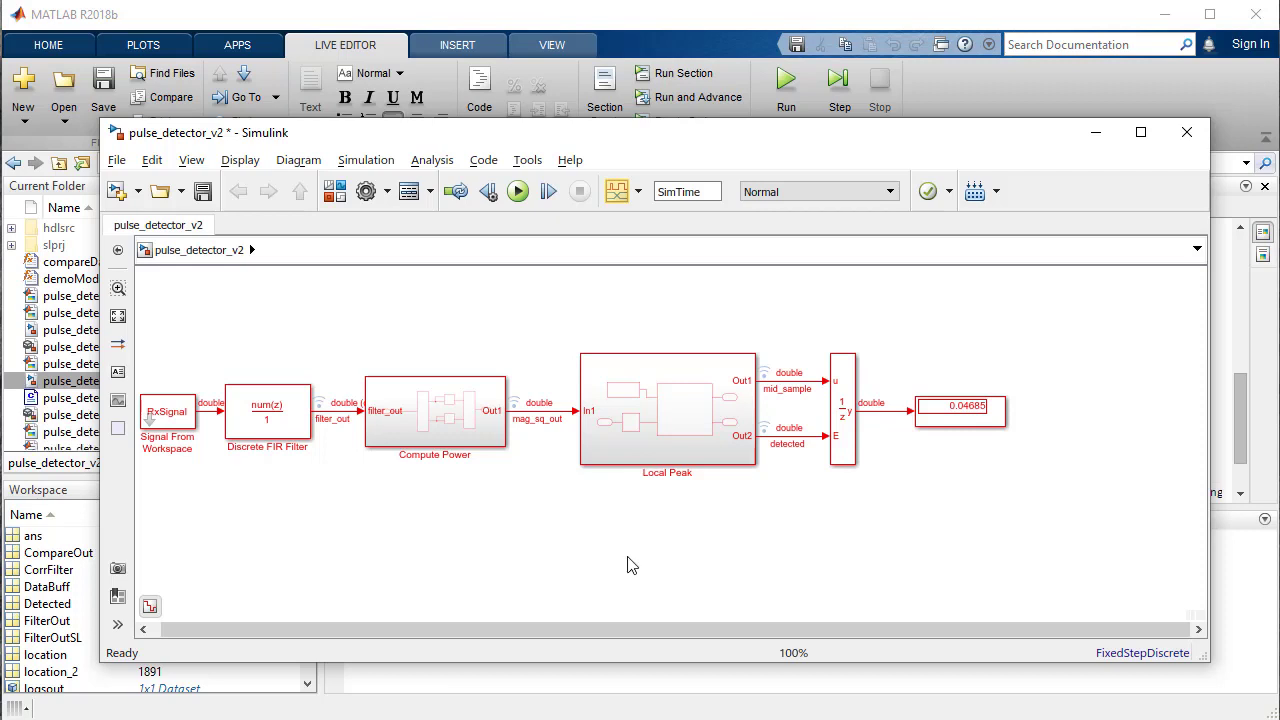
left_click_drag(212, 320, 795, 533)
Step: Group the three selected blocks into a subsystem named Pulse Detector
right_click(685, 452)
left_click(765, 621)
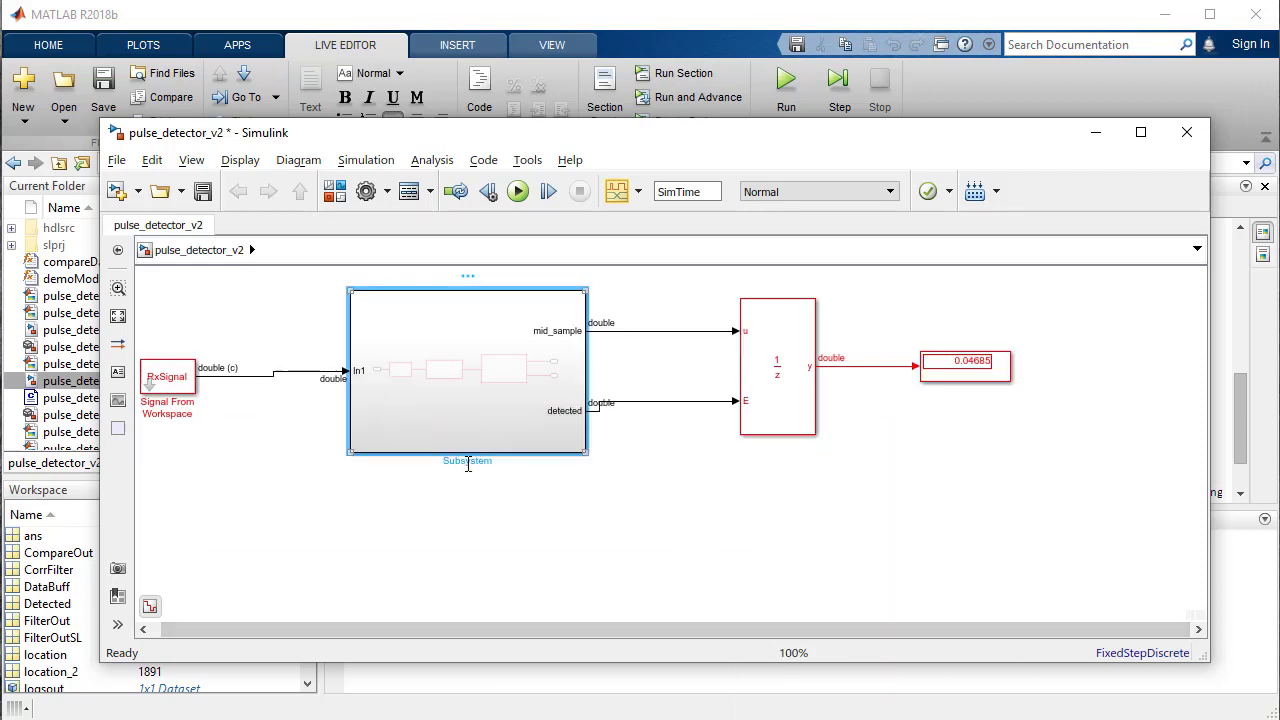
double_click(467, 461)
type("Pulse Detector")
Step: Inside Pulse Detector, move both output ports right and rename the input port data_in
double_click(523, 422)
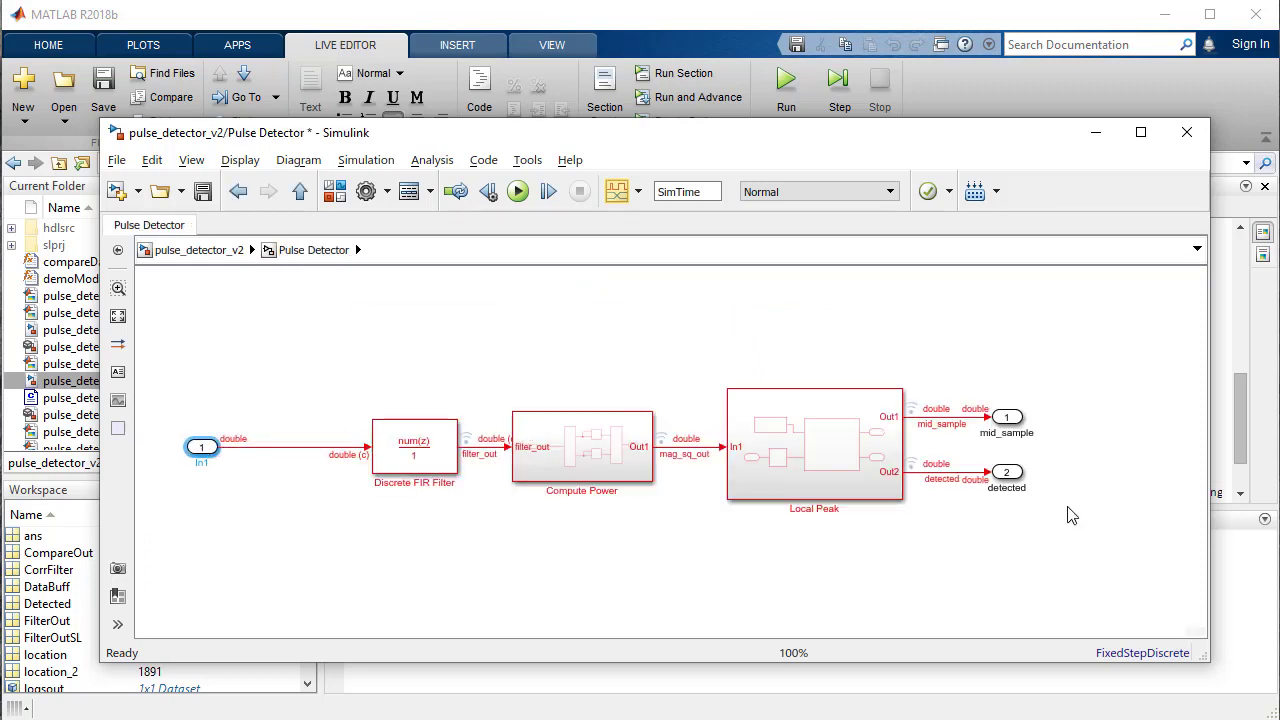
left_click_drag(969, 379, 1044, 534)
left_click_drag(1007, 472, 1121, 472)
left_click(201, 447)
type("data_in")
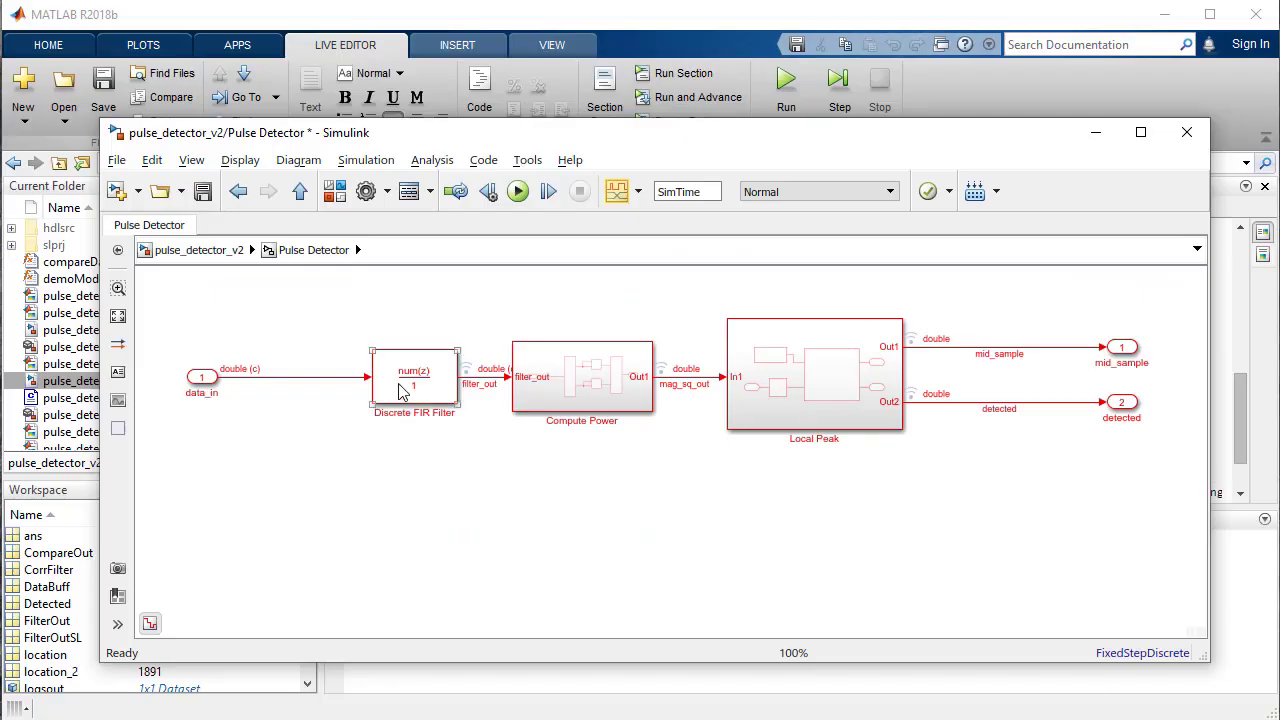
Step: Set the Discrete FIR Filter structure to Direct form transposed
double_click(403, 390)
left_click(983, 335)
left_click(760, 400)
left_click(945, 603)
Step: Set the filter's HDL multiplier input/output and input/output pipelines to 1 and apply
right_click(420, 376)
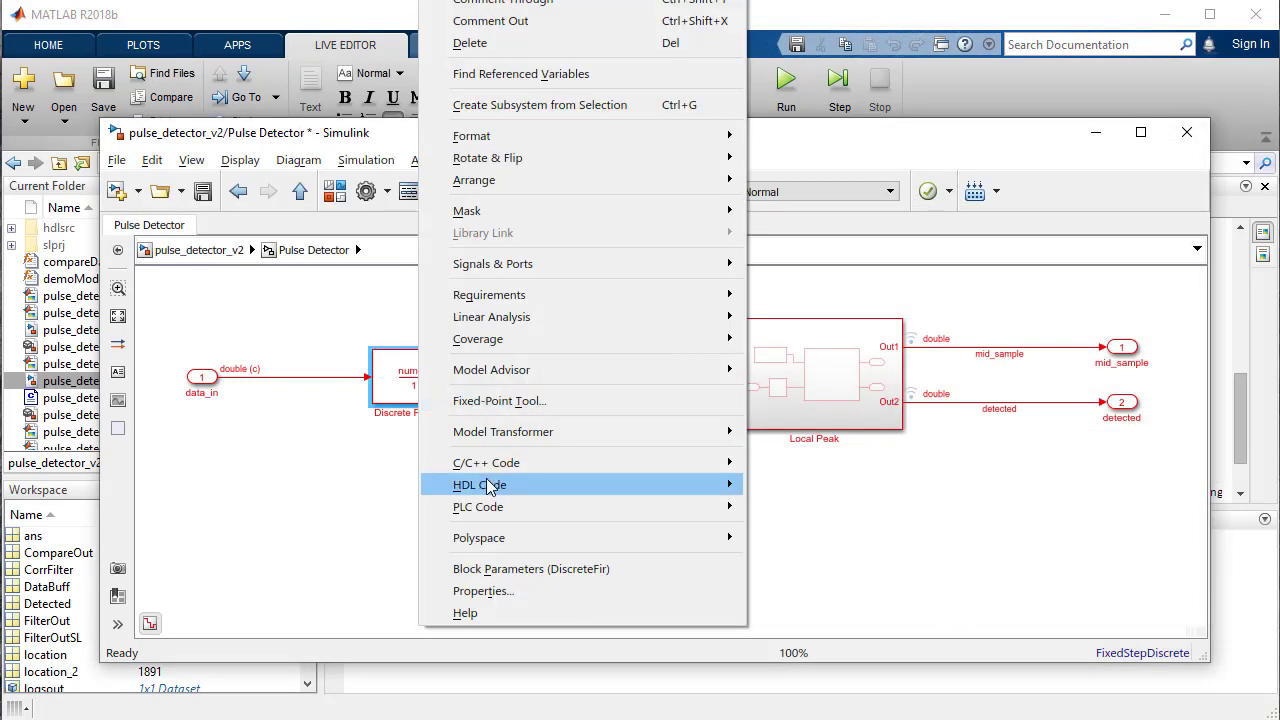
mouse_move(740, 486)
left_click(820, 594)
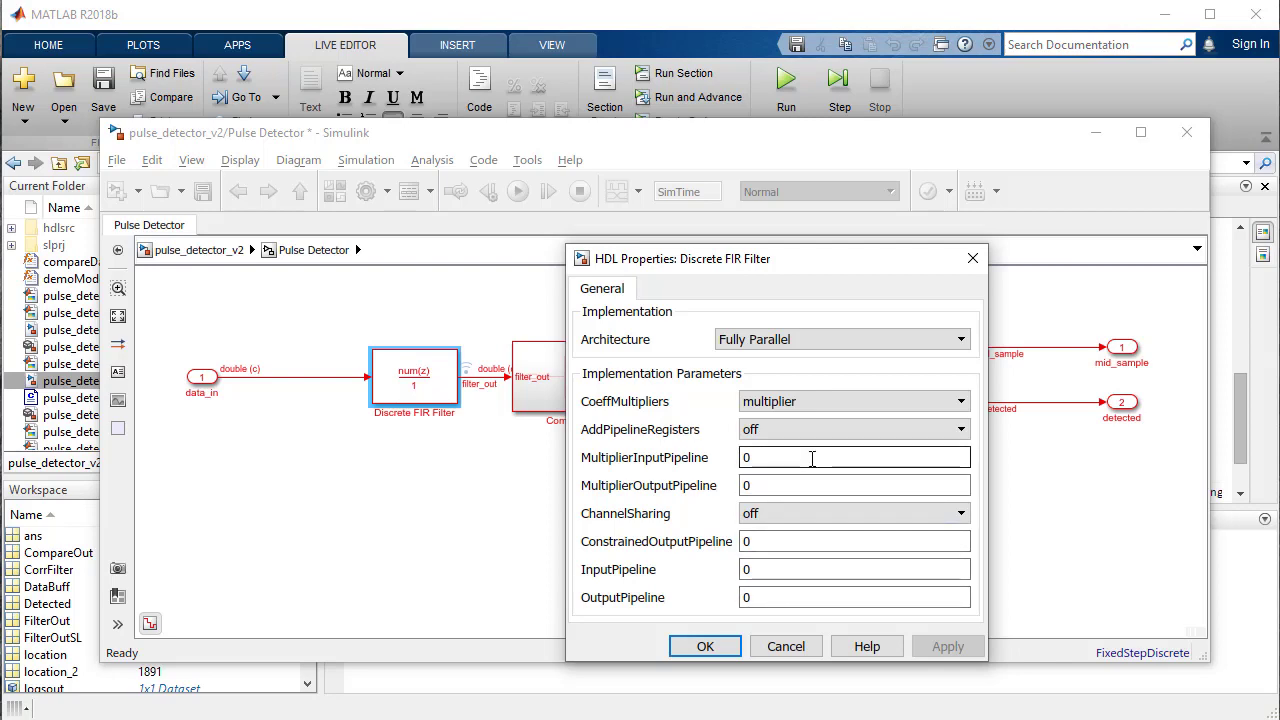
double_click(812, 458)
type("1")
double_click(800, 486)
type("1")
double_click(775, 570)
type("1")
double_click(775, 598)
type("1")
left_click(945, 646)
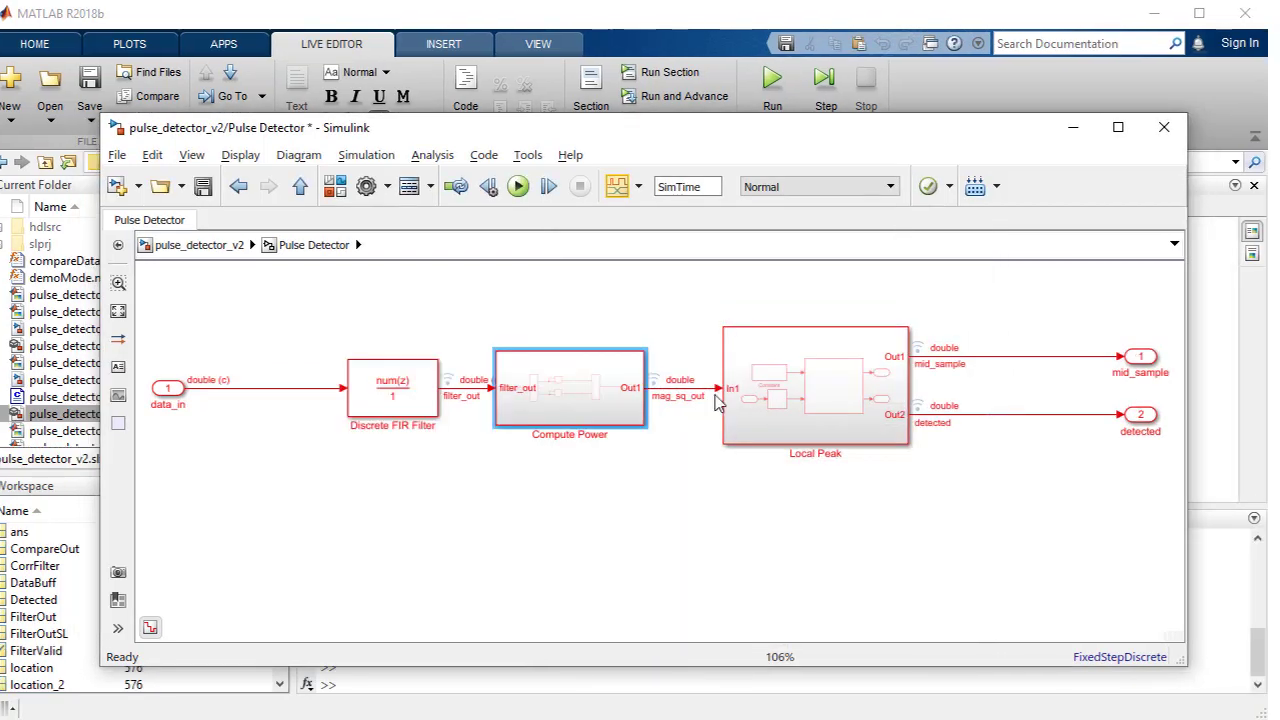
left_click(598, 380)
Step: Give Compute Power adaptive pipelining on, with InputPipeline and OutputPipeline set to 1
right_click(572, 382)
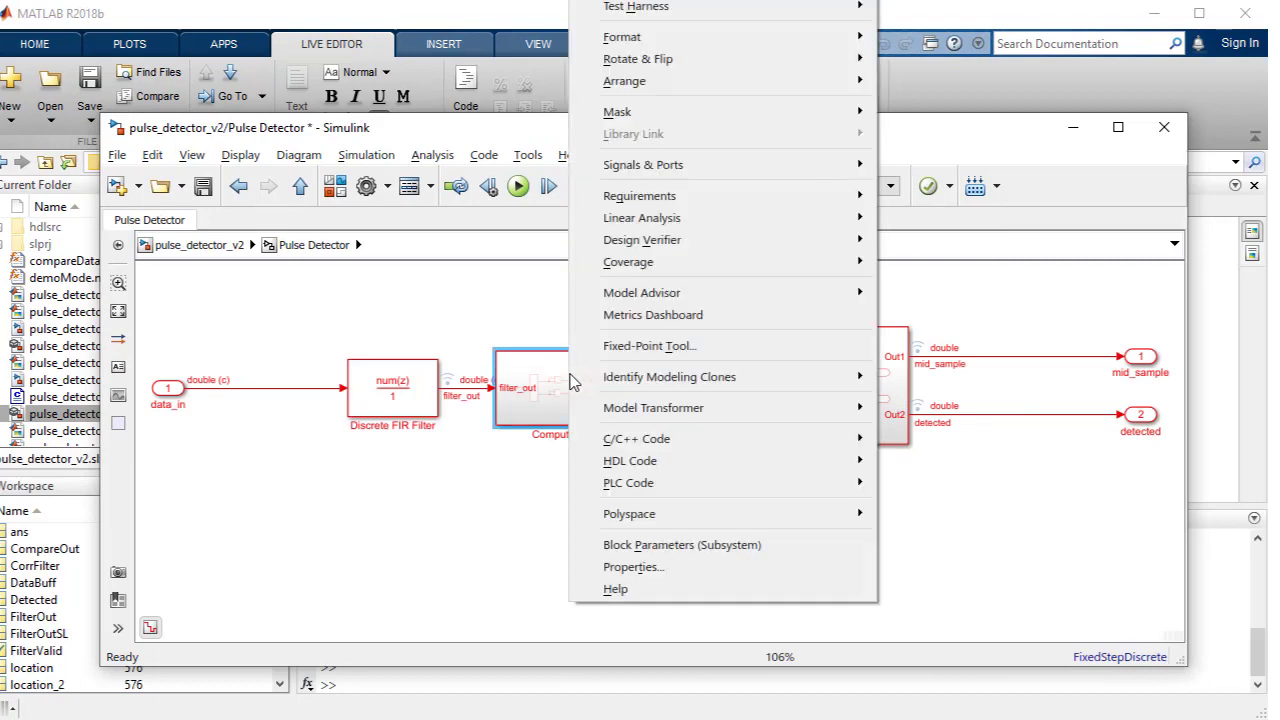
mouse_move(797, 468)
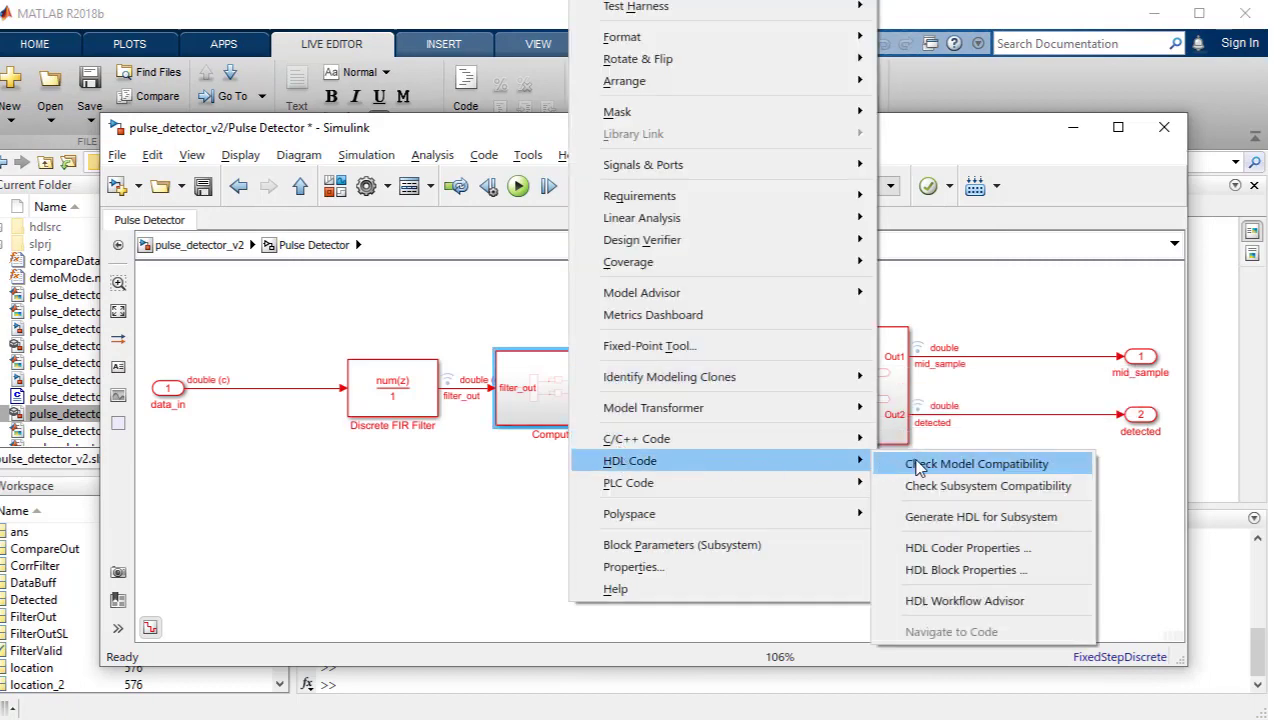
left_click(925, 574)
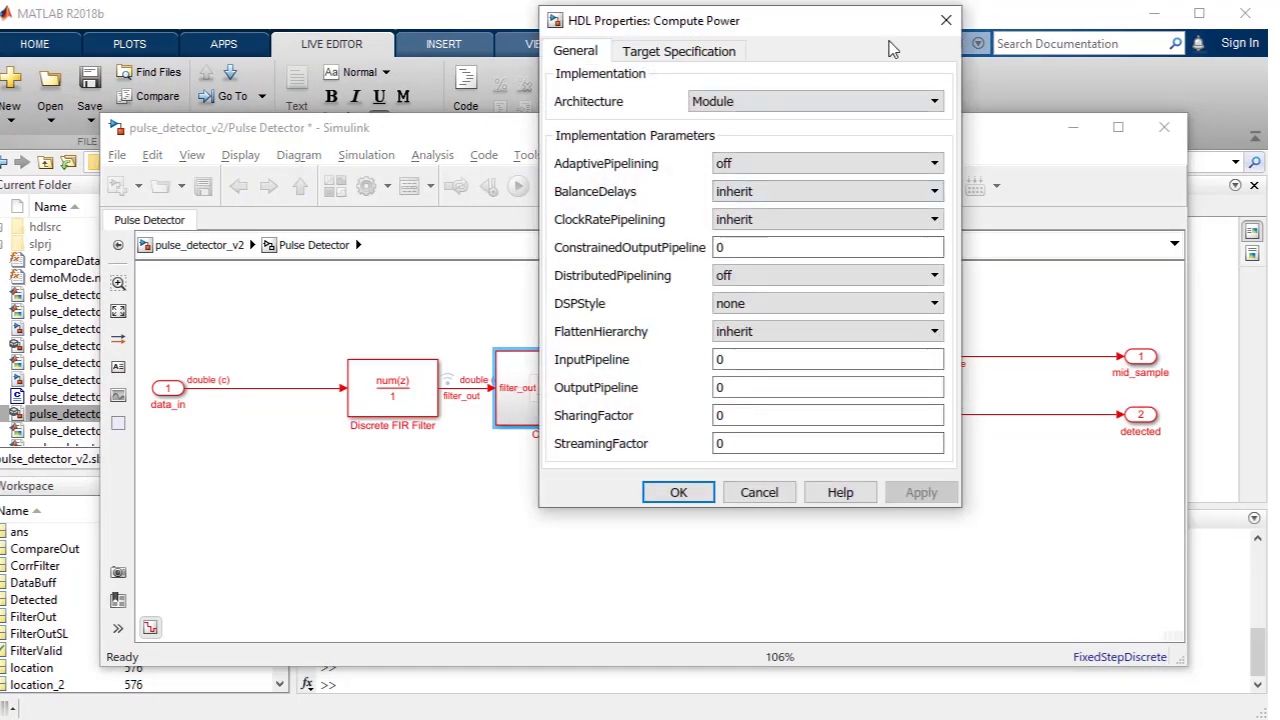
left_click_drag(889, 46, 929, 157)
left_click(975, 282)
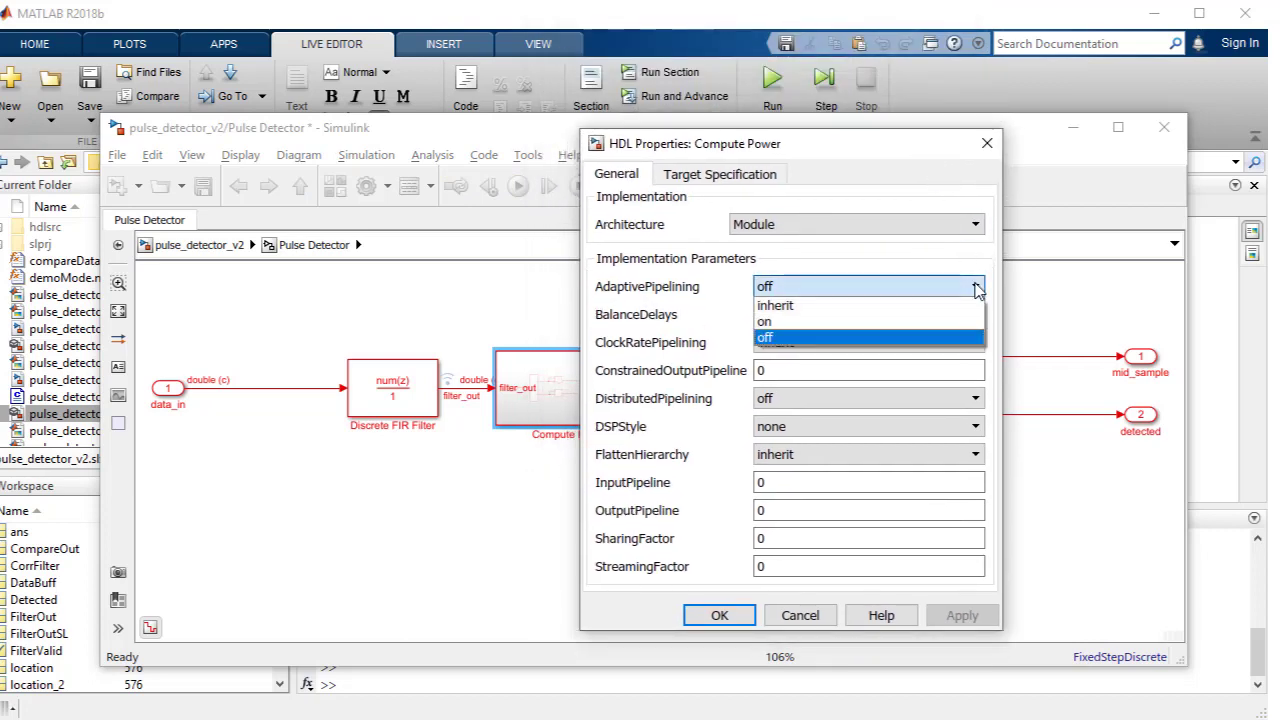
left_click(826, 322)
left_click(790, 481)
type("1")
left_click(795, 510)
type("1")
left_click(960, 615)
left_click(720, 615)
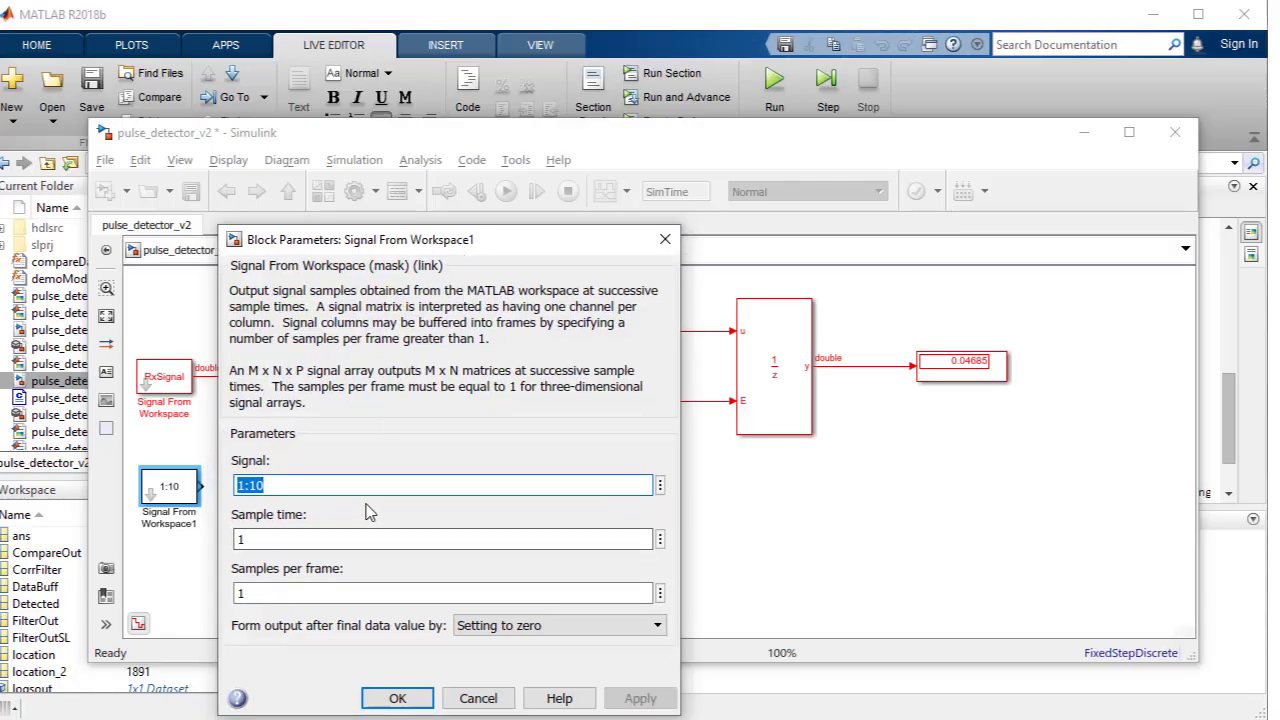
Step: Set Signal From Workspace1 to true(size(RxSignal)) and wire it into Pulse Detector
left_click(354, 486)
key("BackSpace")
key("BackSpace")
key("BackSpace")
key("BackSpace")
type("true(size(RxSignal))")
left_click(637, 697)
left_click(478, 698)
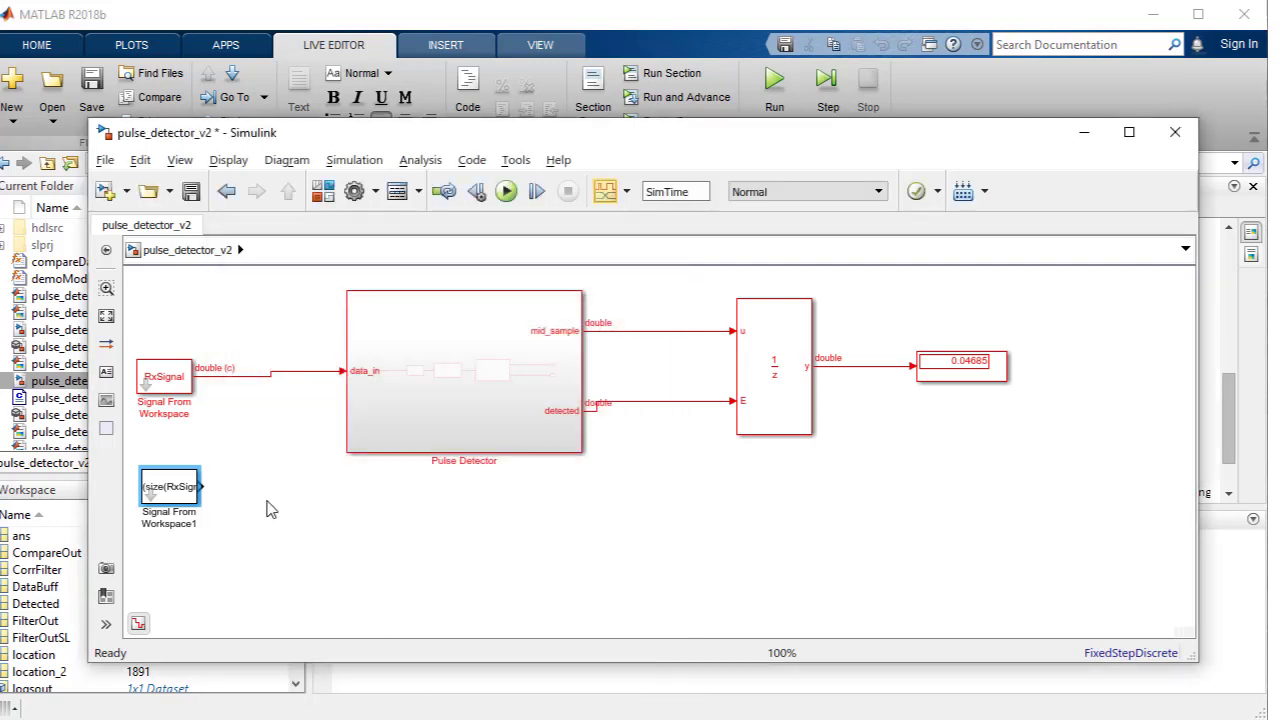
mouse_move(200, 487)
left_mouse_down()
mouse_move(260, 451)
mouse_move(400, 420)
left_mouse_up()
Step: Inside Pulse Detector, move input port 2 lower and name it valid_in
double_click(400, 420)
left_click_drag(190, 440, 190, 560)
left_click(190, 557)
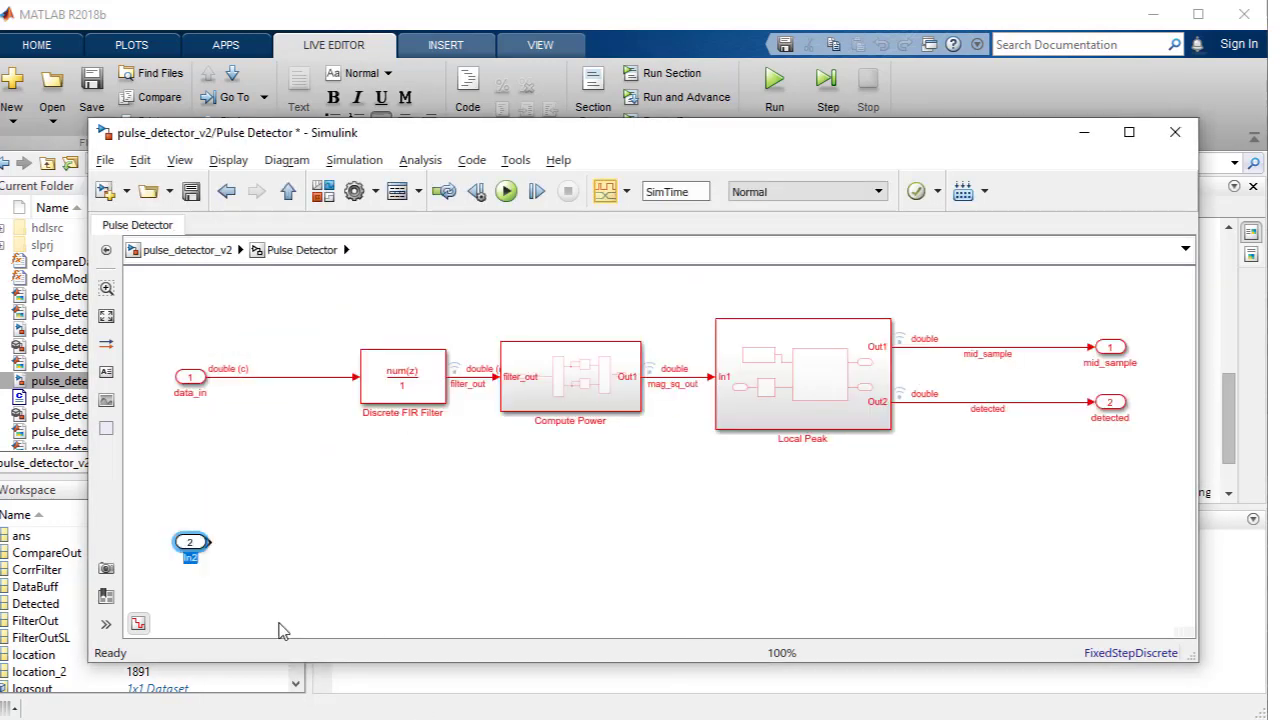
type("valid_in")
Step: Add a new output port named valid_out
double_click(1100, 532)
type("out")
key("Return")
left_click(1100, 548)
type("valid_out")
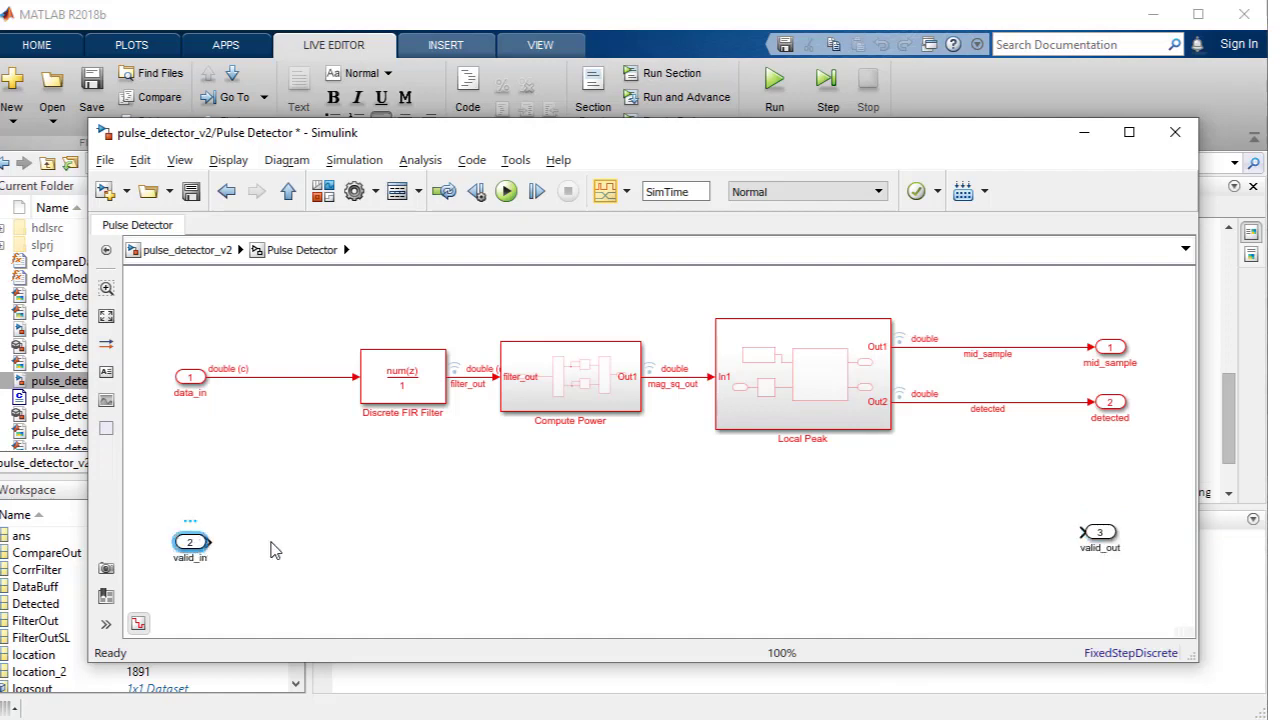
left_click(210, 542)
Step: Connect valid_in to valid_out through a Delay of 1, and add delays on detected and mid_sample
left_click_drag(200, 549, 200, 540)
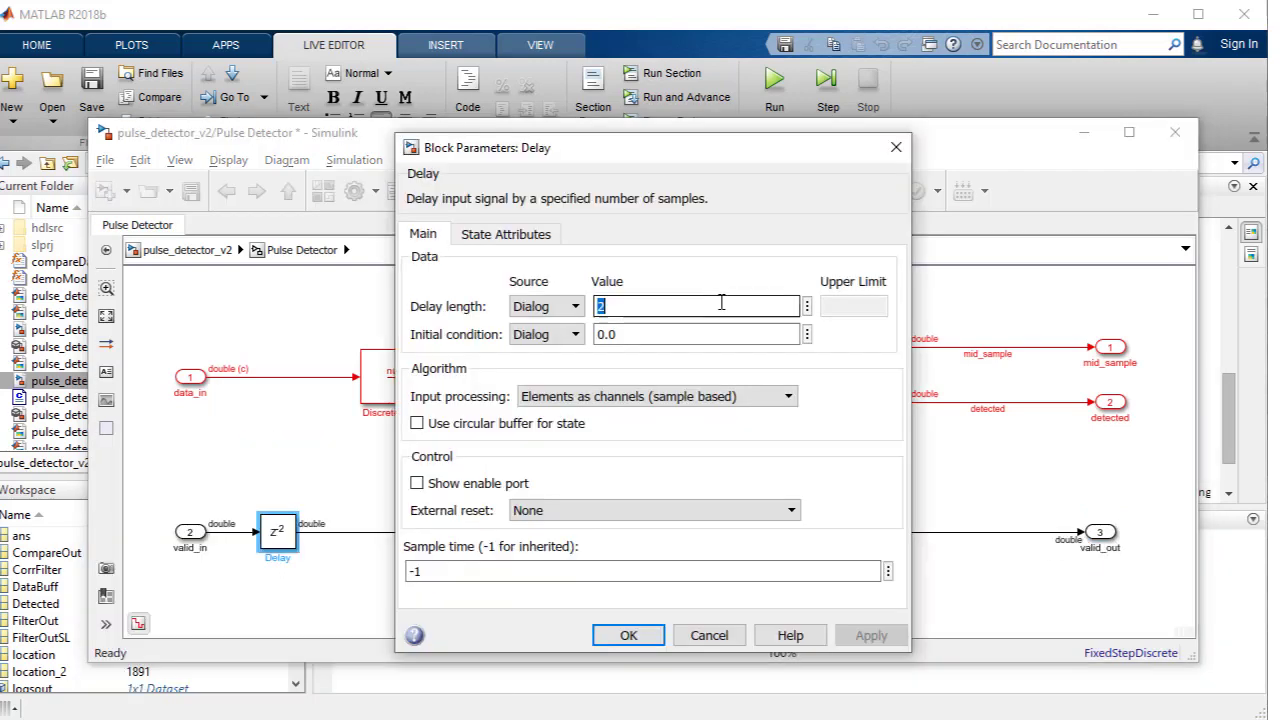
type("1")
left_click(552, 631)
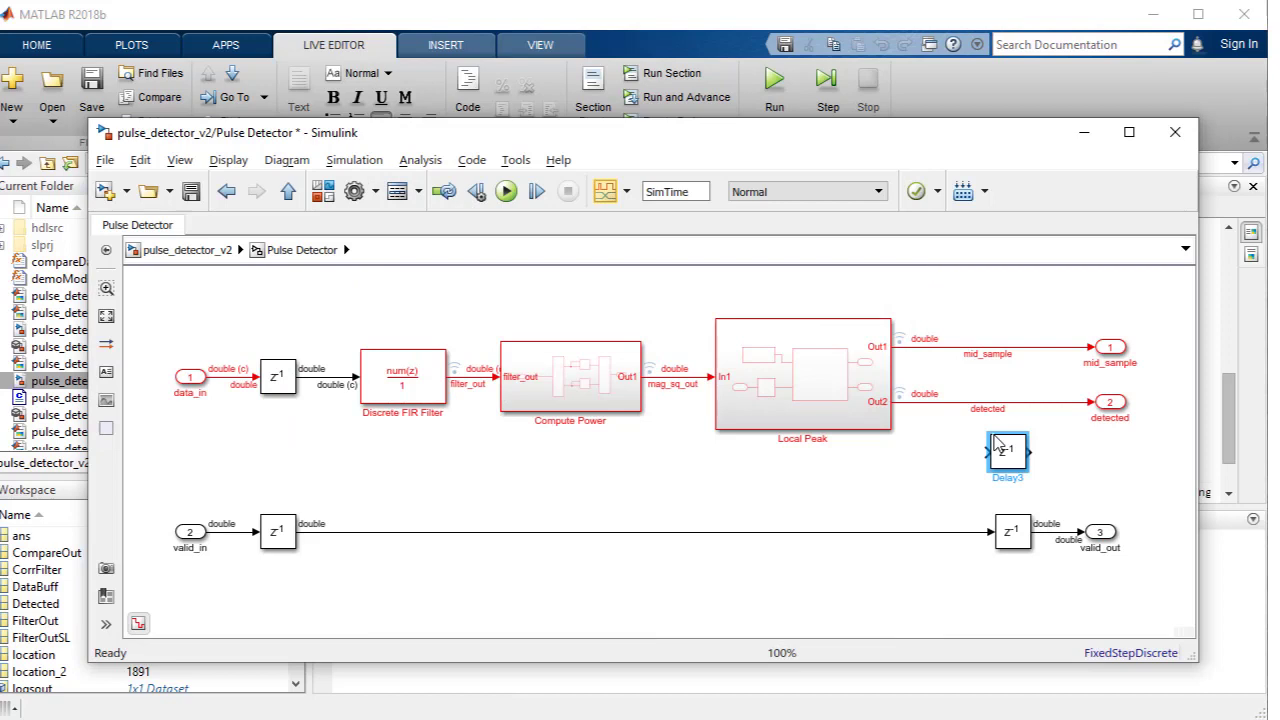
left_click_drag(1009, 457, 995, 352)
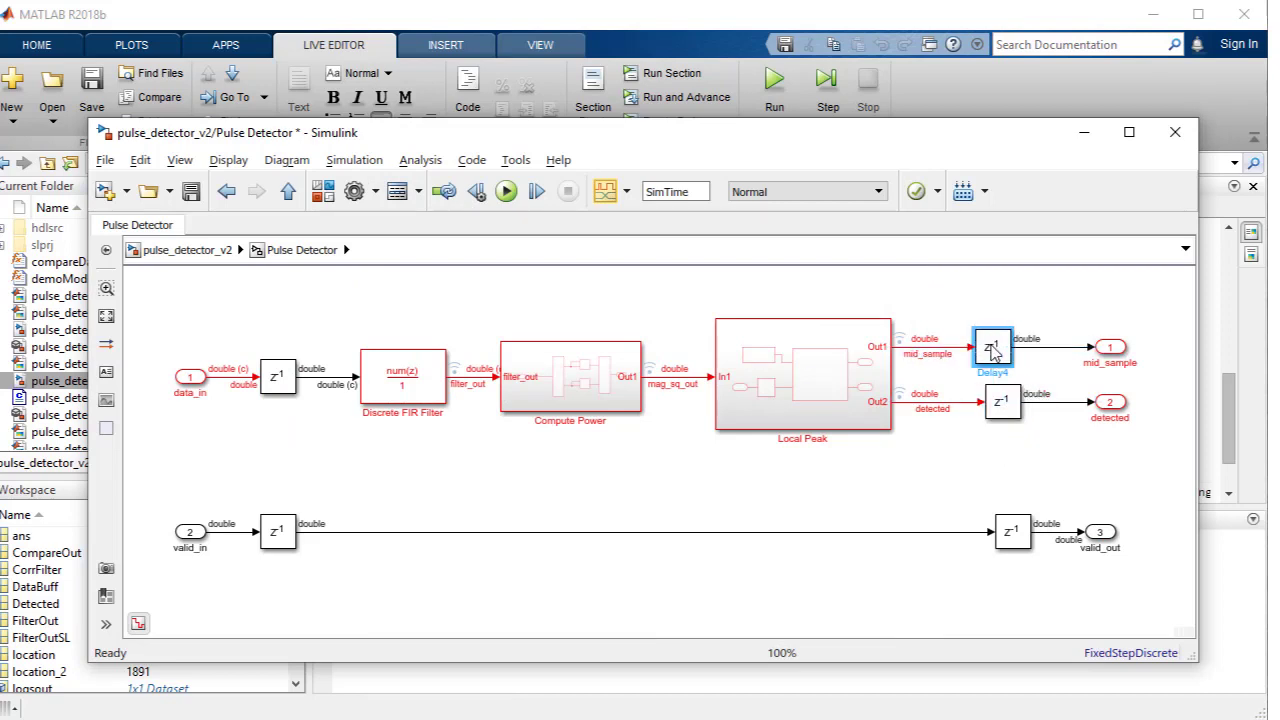
Step: Name the valid signal line filter_valid
left_click(312, 532)
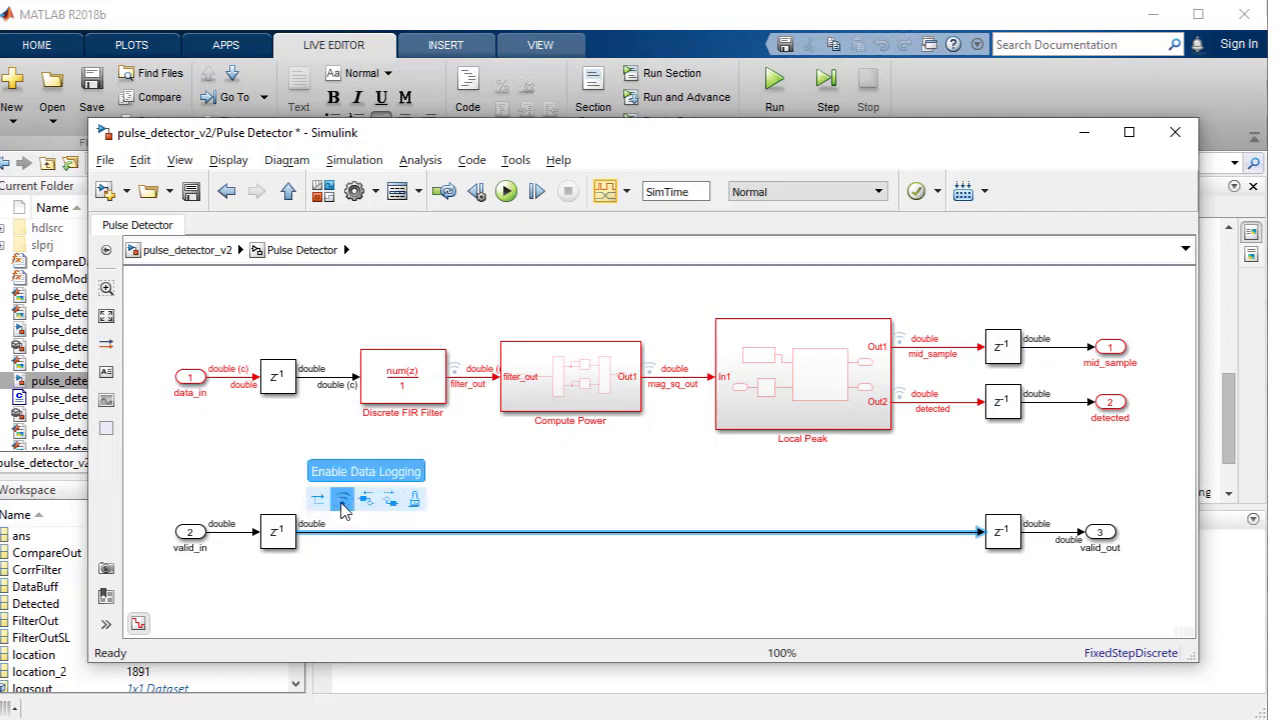
type("filter_valid")
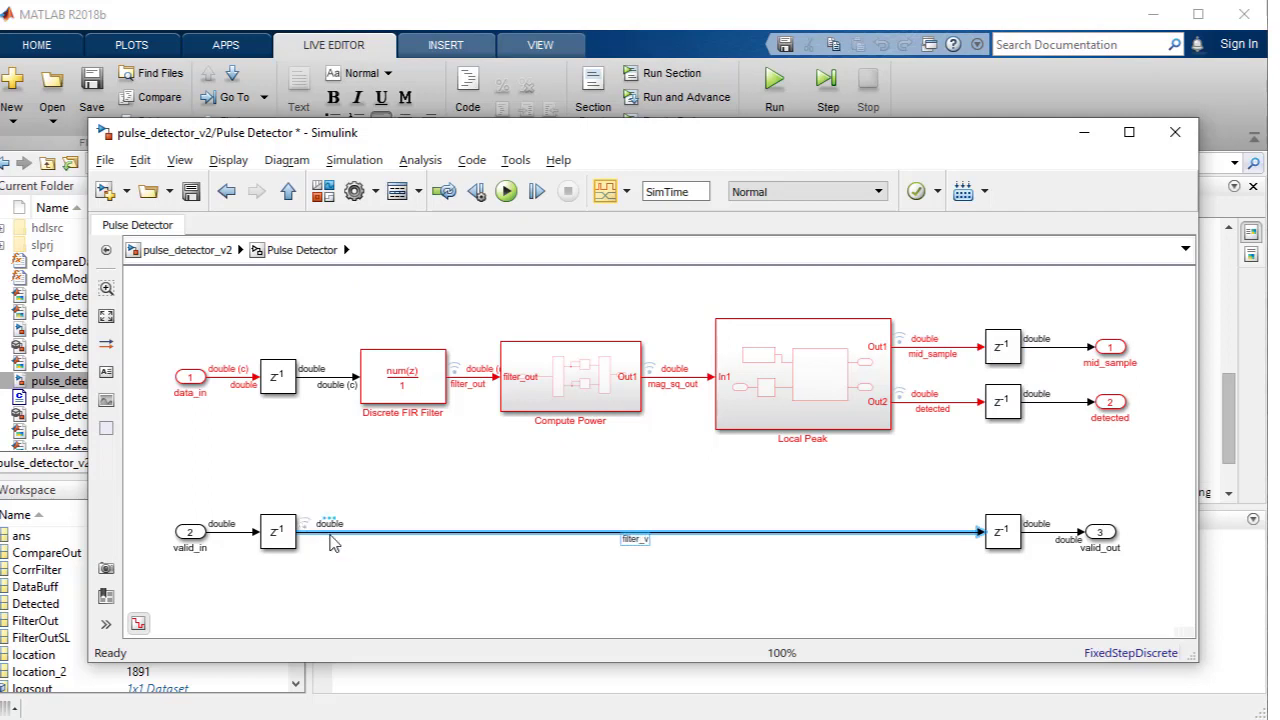
left_click(606, 561)
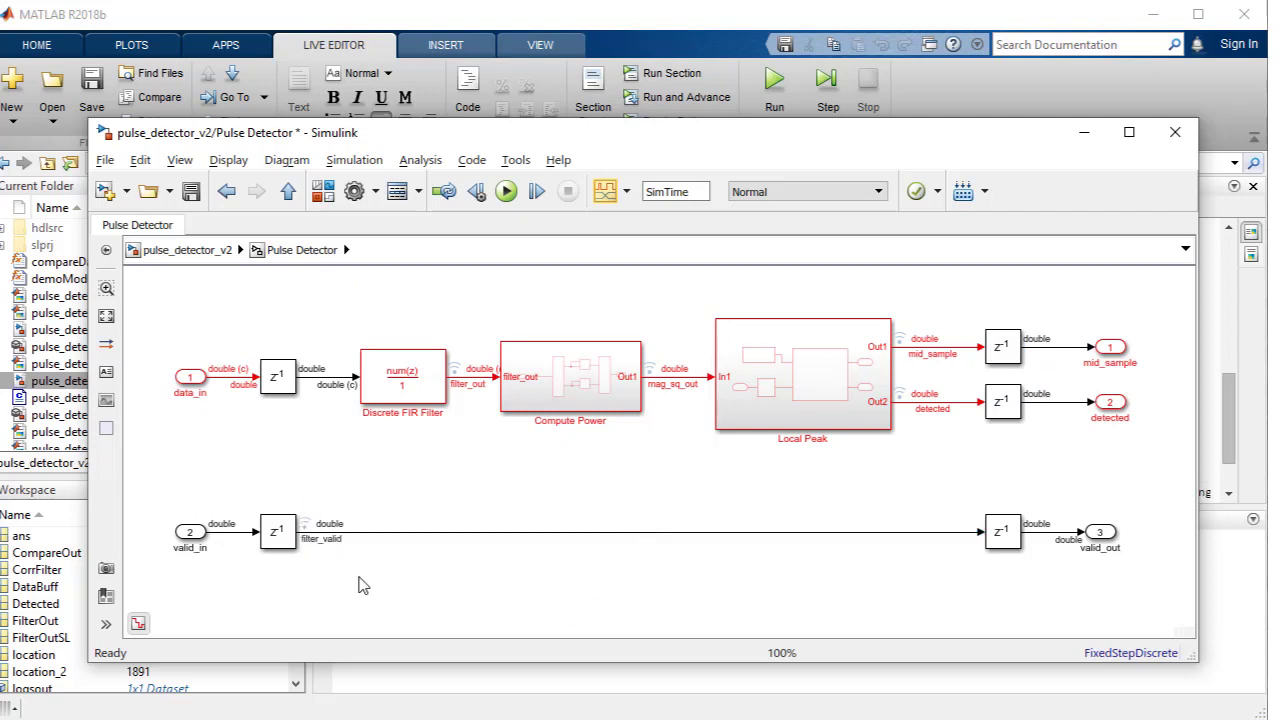
Step: Terminate valid_out at the top level and open the pulse_detector_v2_tb test bench
key("Escape")
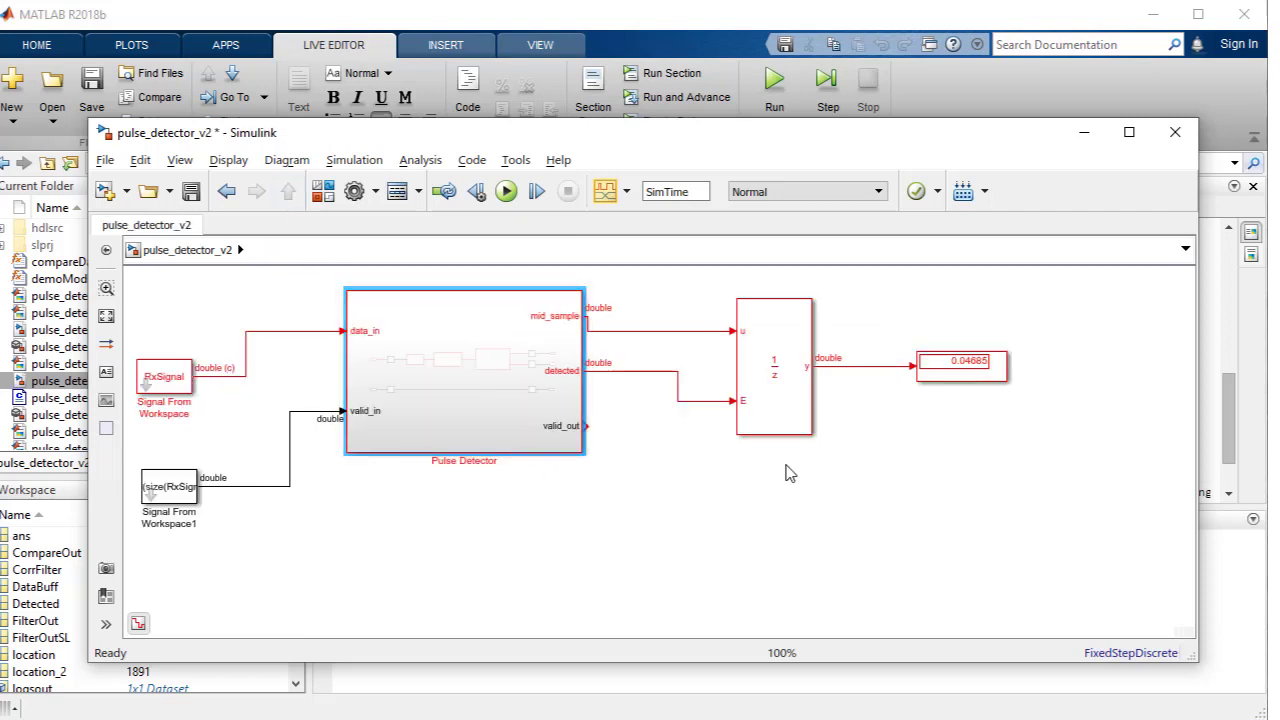
double_click(660, 500)
type("te")
key("Return")
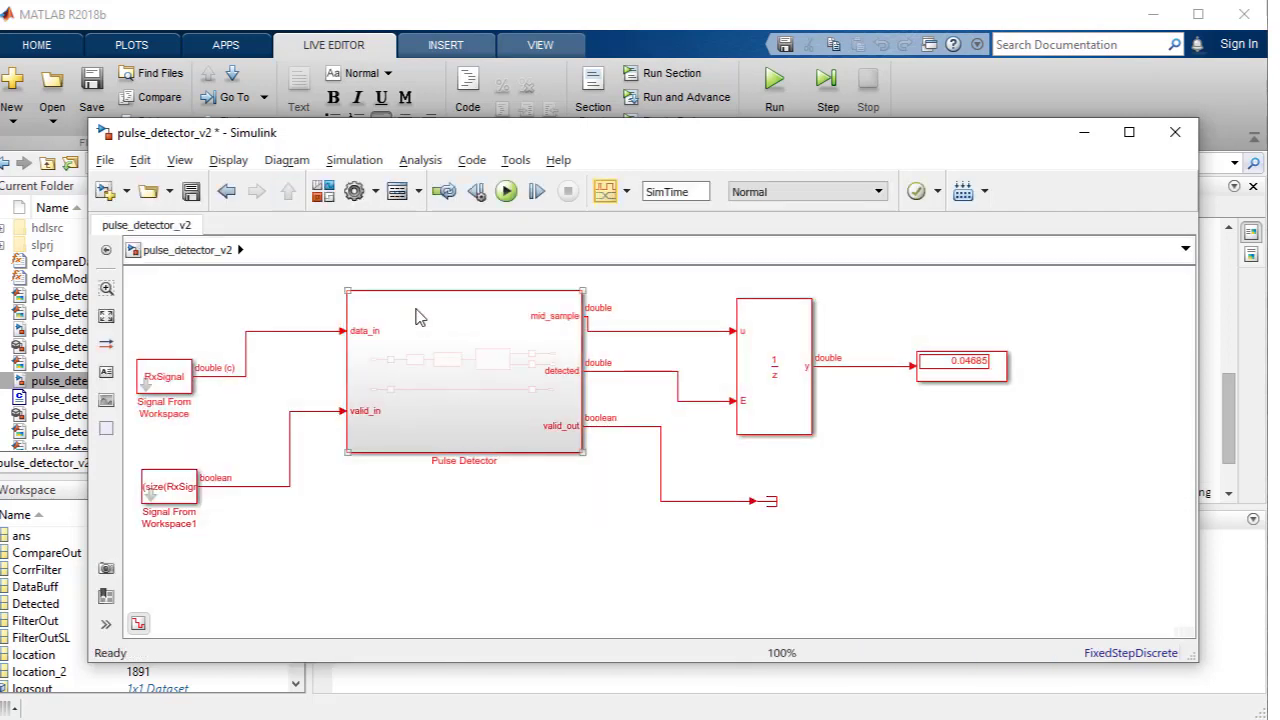
left_click(76, 245)
double_click(100, 364)
Step: Maximize the Live Editor, look through pulse_detector_v2_tb, and run the whole test bench
double_click(955, 187)
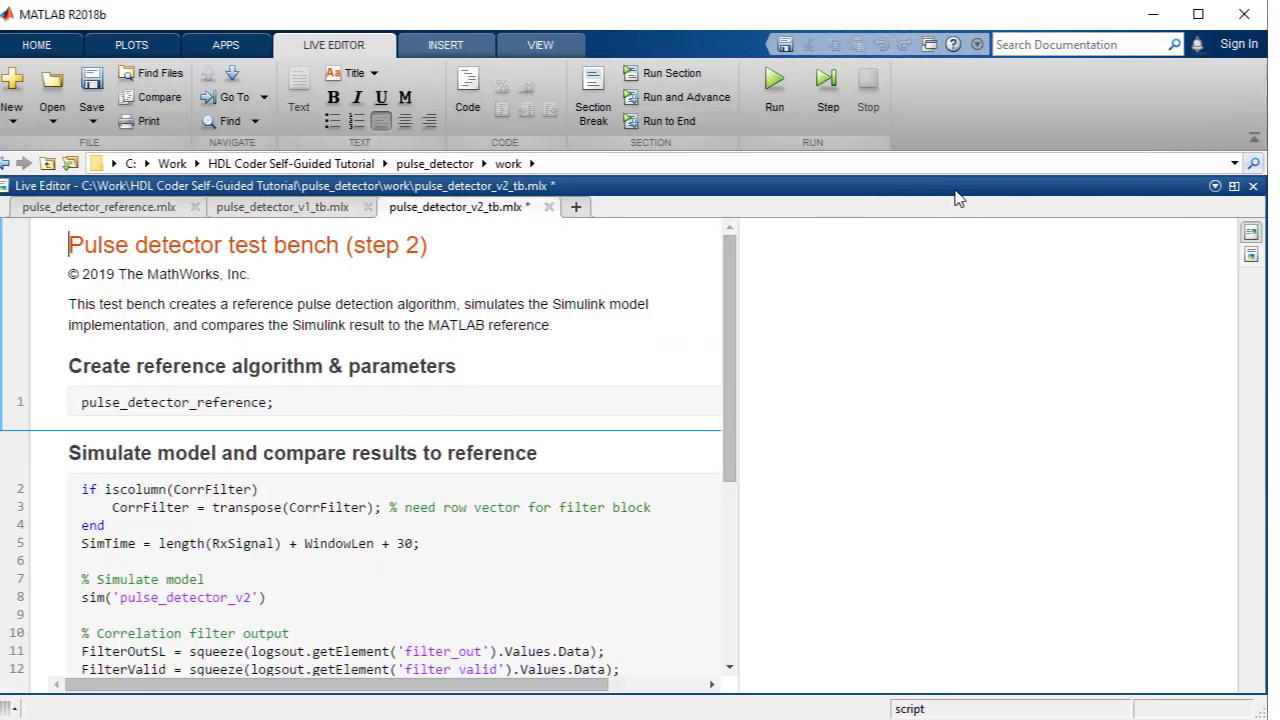
scroll(743, 316, "down", 4)
scroll(743, 318, "down", 4)
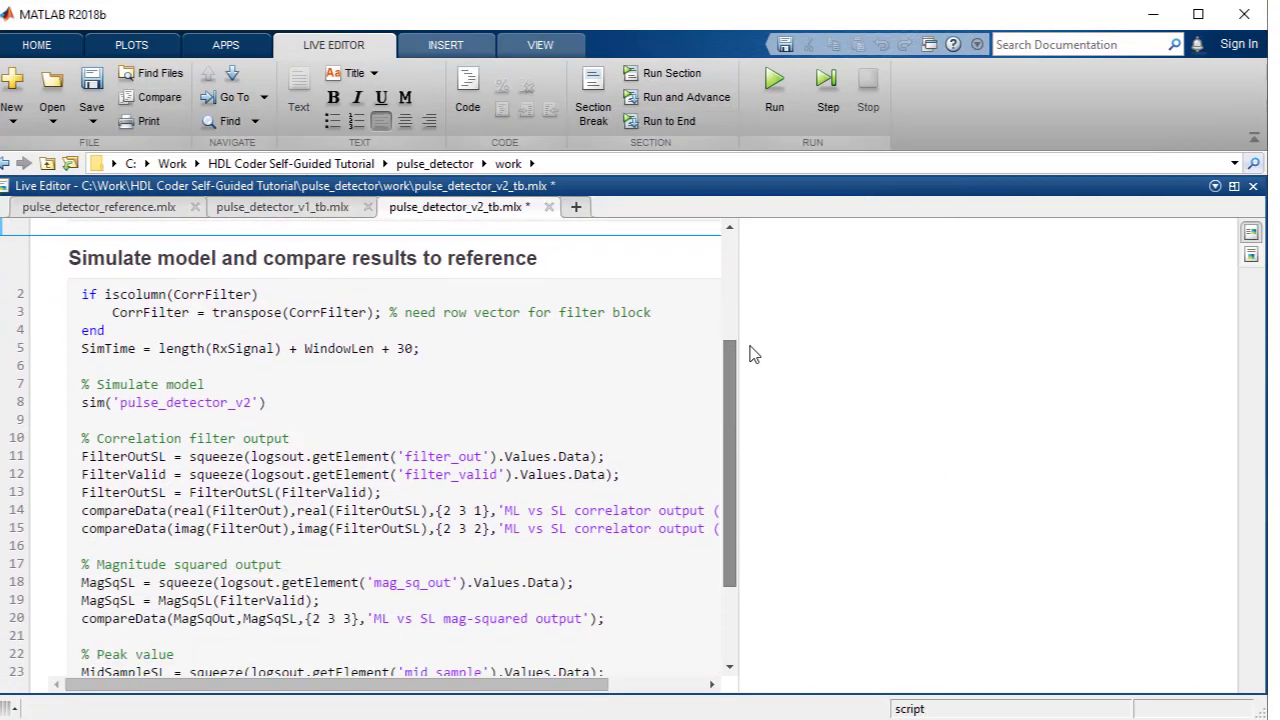
scroll(756, 460, "up", 7)
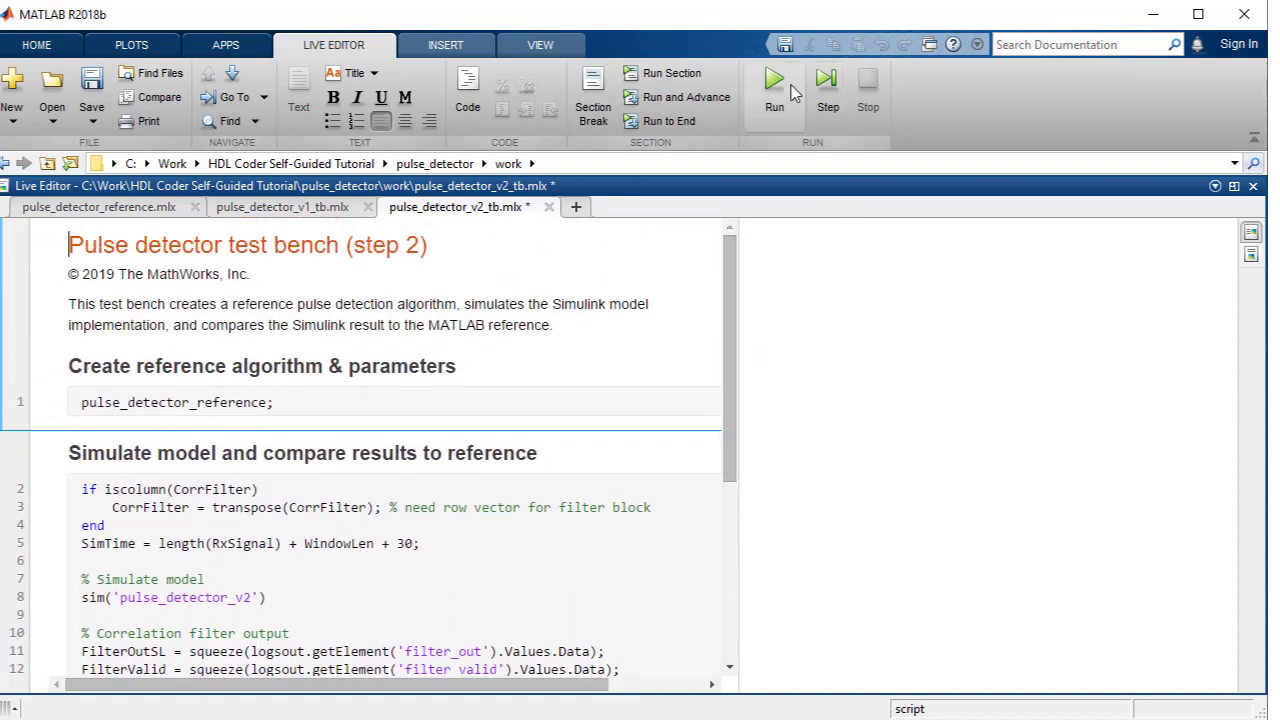
left_click(780, 88)
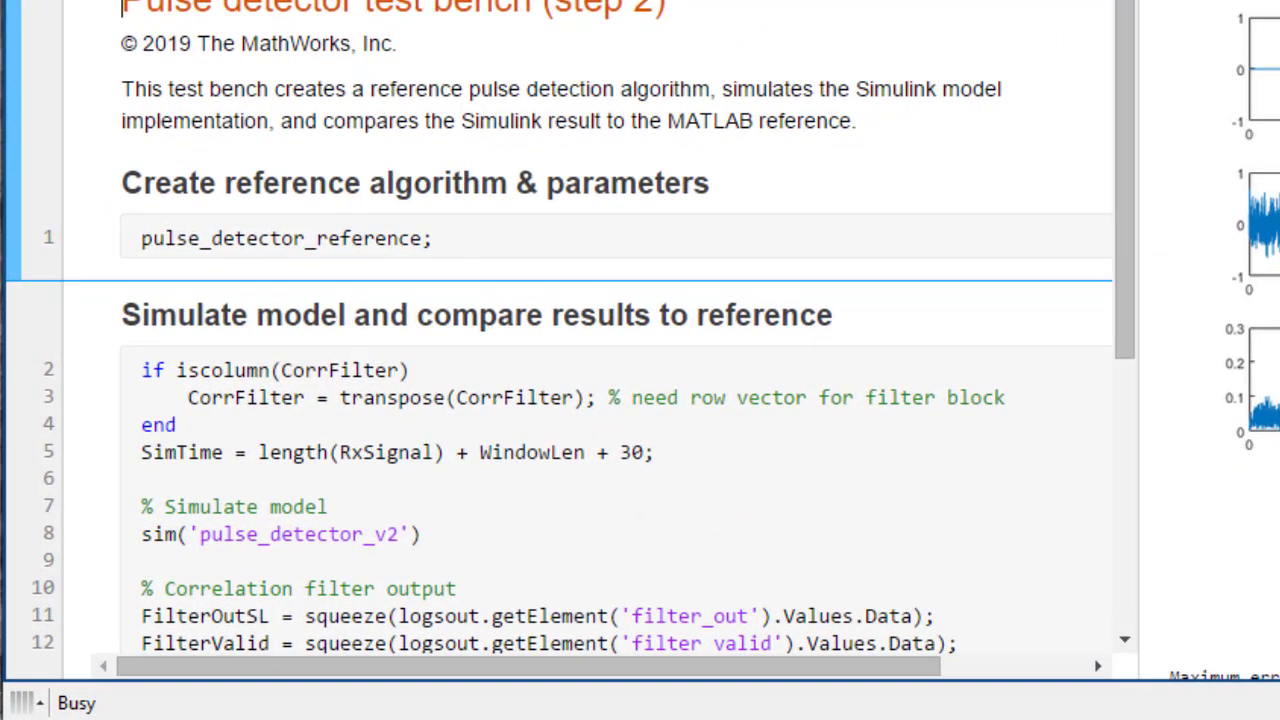